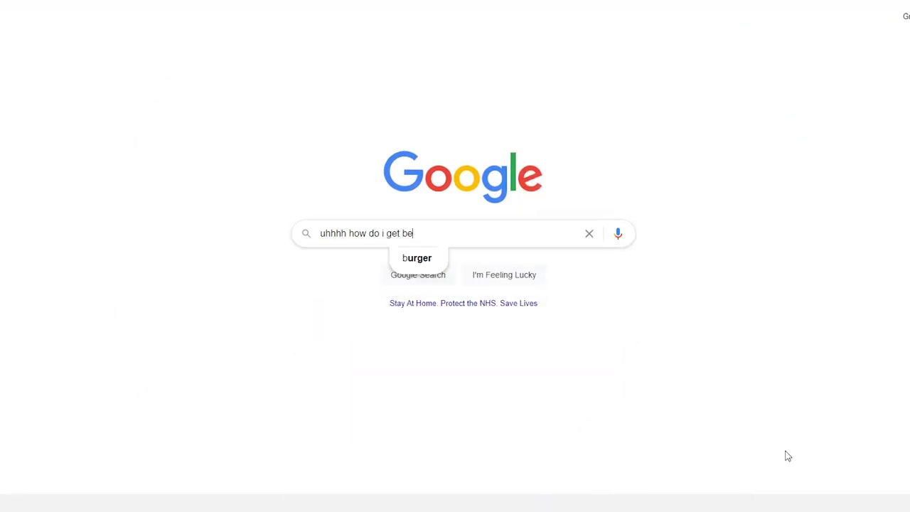
Step: Search Google for 'uhhhh how do i get better at stuff x' and go to results page two
{"action": "type", "text": "tter at stuff x"}
{"action": "key", "text": "Return"}
{"action": "scroll", "coordinate": [661, 446], "scroll_direction": "down", "scroll_amount": 15}
{"action": "left_click", "coordinate": [289, 478]}
{"action": "scroll", "coordinate": [400, 310], "scroll_direction": "down", "scroll_amount": 5}
{"action": "scroll", "coordinate": [400, 310], "scroll_direction": "down", "scroll_amount": 10}
Step: Advance another results page, switch to Images, and preview the Reddit cartoon OC picture
{"action": "left_click", "coordinate": [136, 223]}
{"action": "left_click", "coordinate": [182, 57]}
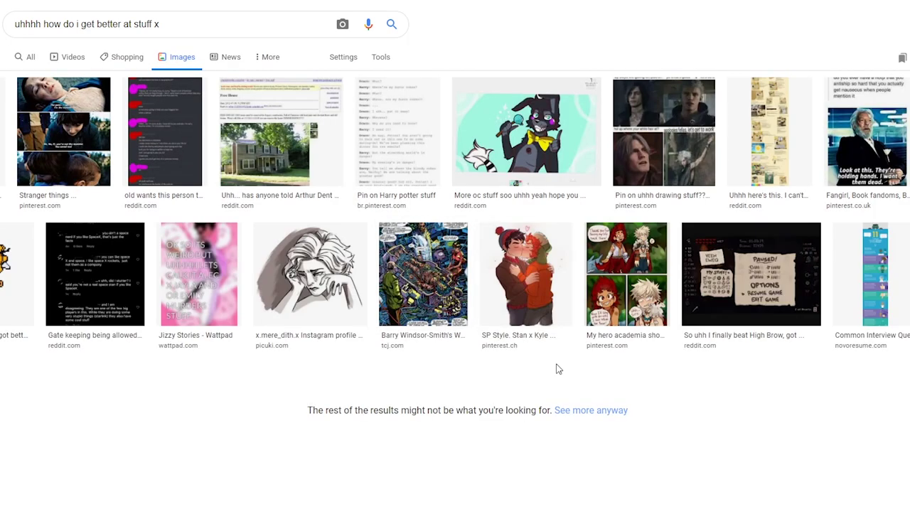
{"action": "left_click", "coordinate": [569, 156]}
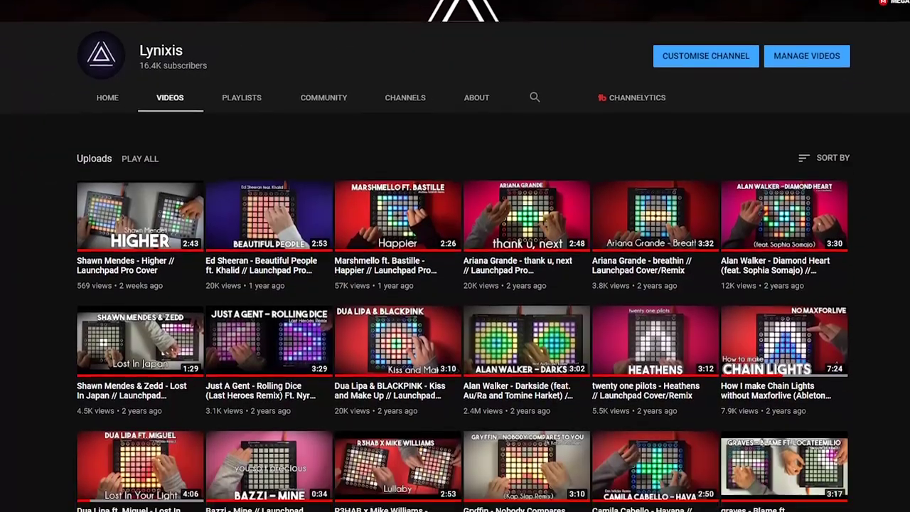
{"action": "scroll", "coordinate": [456, 256], "scroll_direction": "down", "scroll_amount": 7}
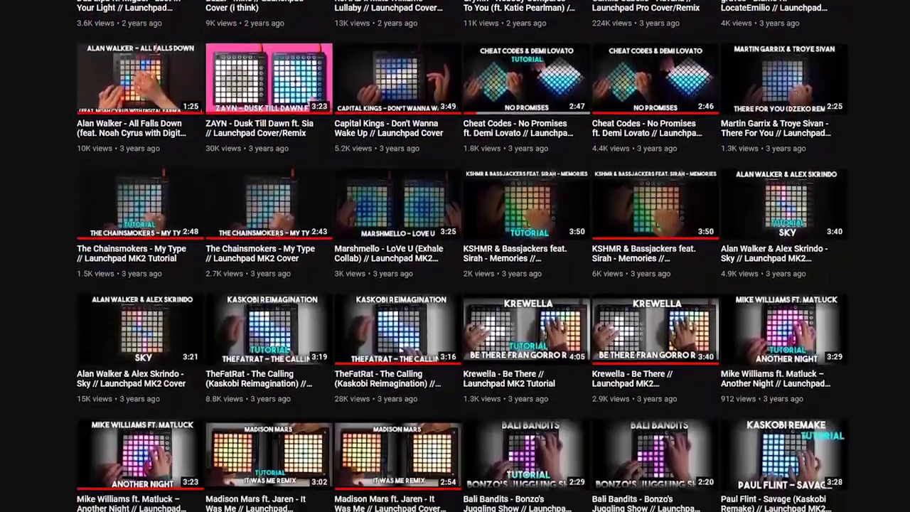
{"action": "scroll", "coordinate": [455, 256], "scroll_direction": "down", "scroll_amount": 4}
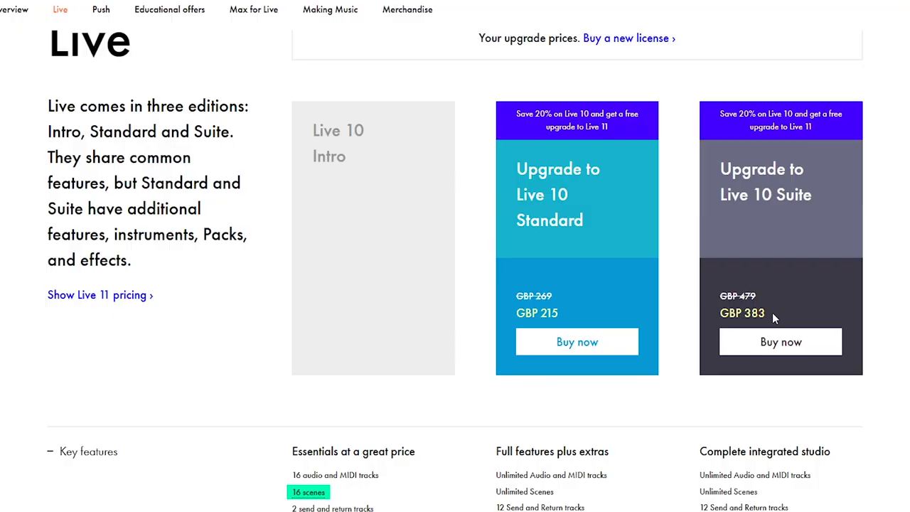
Step: Select the GBP 383 price under Upgrade to Live 10 Suite
{"action": "triple_click", "coordinate": [768, 313]}
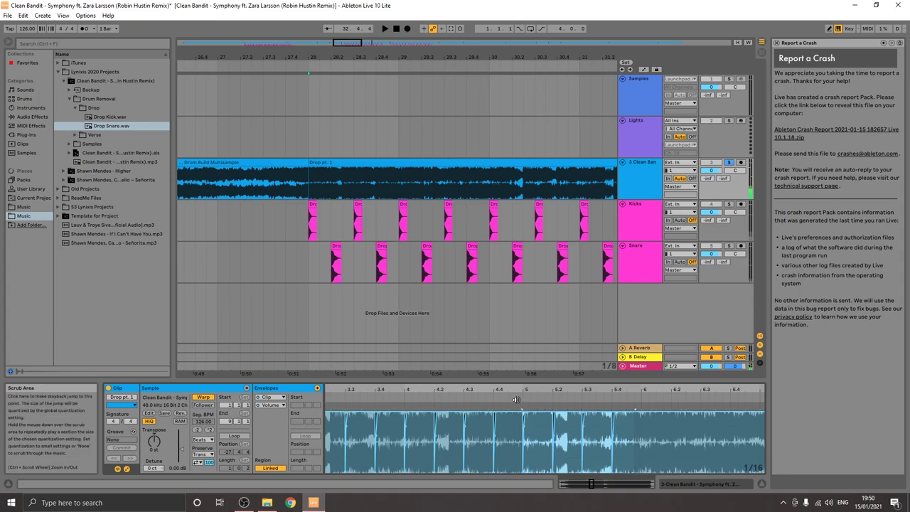
Step: Scroll the Symphony arrangement up and stop its playback
{"action": "scroll", "coordinate": [531, 159], "scroll_direction": "up", "scroll_amount": 4}
{"action": "key", "text": "space"}
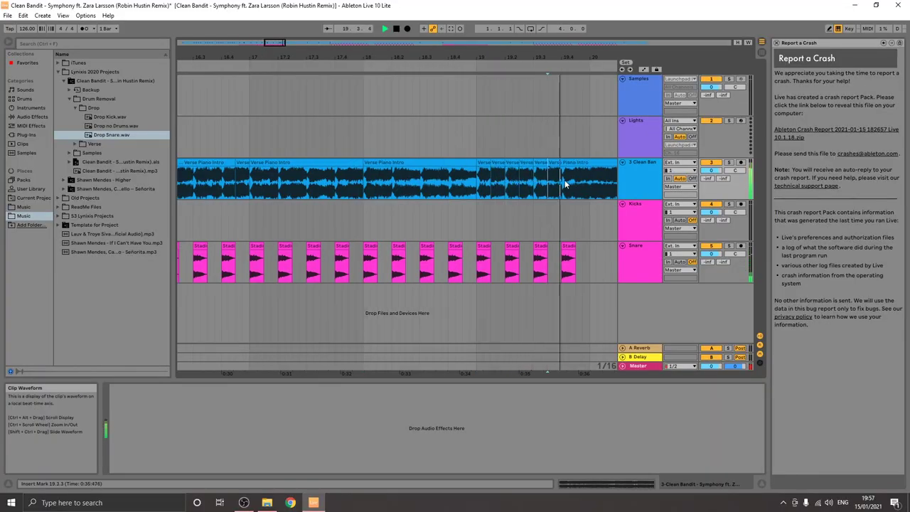
Step: Audition the clip near bar 20, placing insert points at 21.4.4 and 22.3.3
{"action": "left_click", "coordinate": [407, 179]}
{"action": "key", "text": "plus"}
{"action": "key", "text": "plus"}
{"action": "key", "text": "space"}
{"action": "left_click", "coordinate": [411, 93]}
{"action": "key", "text": "space"}
{"action": "left_click", "coordinate": [384, 185]}
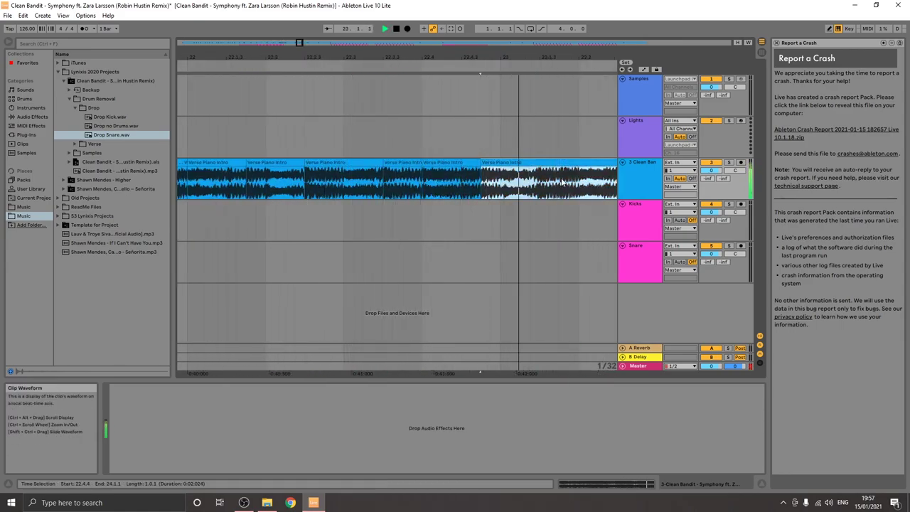
{"action": "key", "text": "minus"}
{"action": "key", "text": "minus"}
Step: Split the Drum Build Multisample clip at 24.2.1 and mark the next cut at 26.4.3
{"action": "left_click", "coordinate": [387, 159]}
{"action": "key", "text": "space"}
{"action": "left_click", "coordinate": [456, 179]}
{"action": "key", "text": "ctrl+e"}
{"action": "key", "text": "space"}
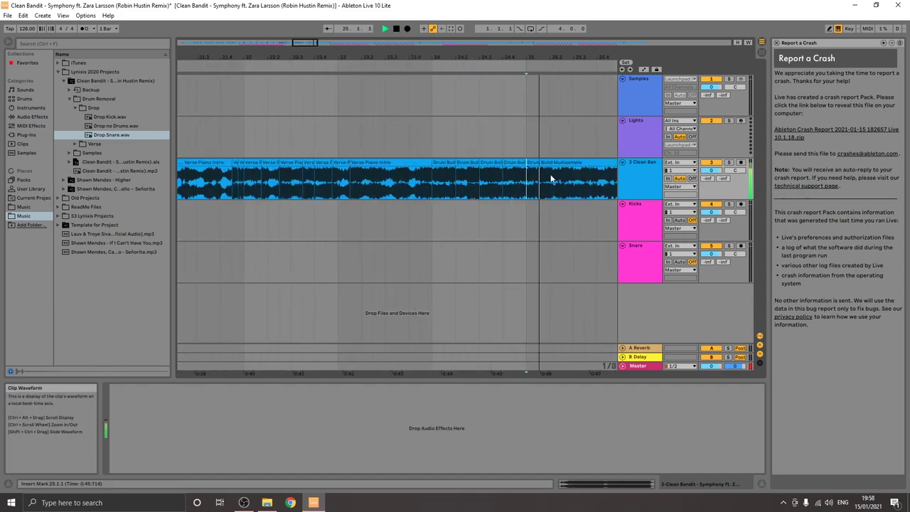
{"action": "key", "text": "plus"}
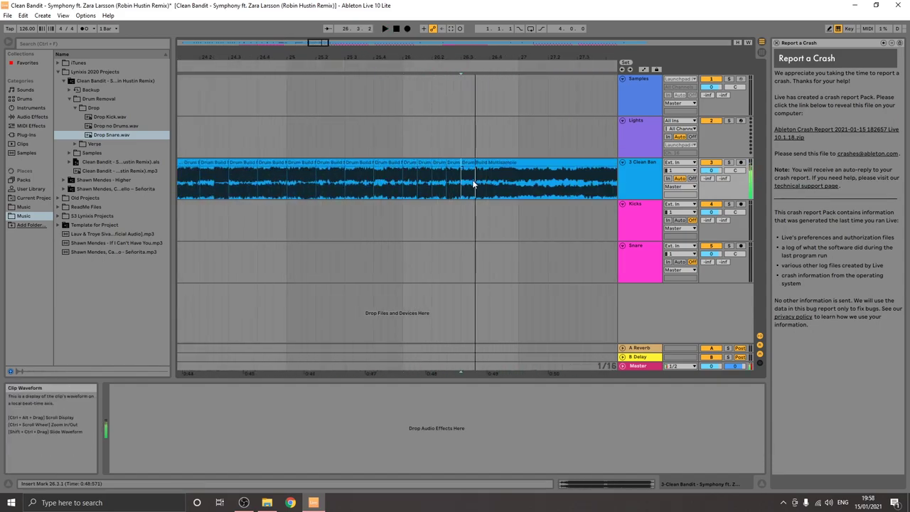
{"action": "left_click", "coordinate": [520, 181]}
{"action": "key", "text": "minus"}
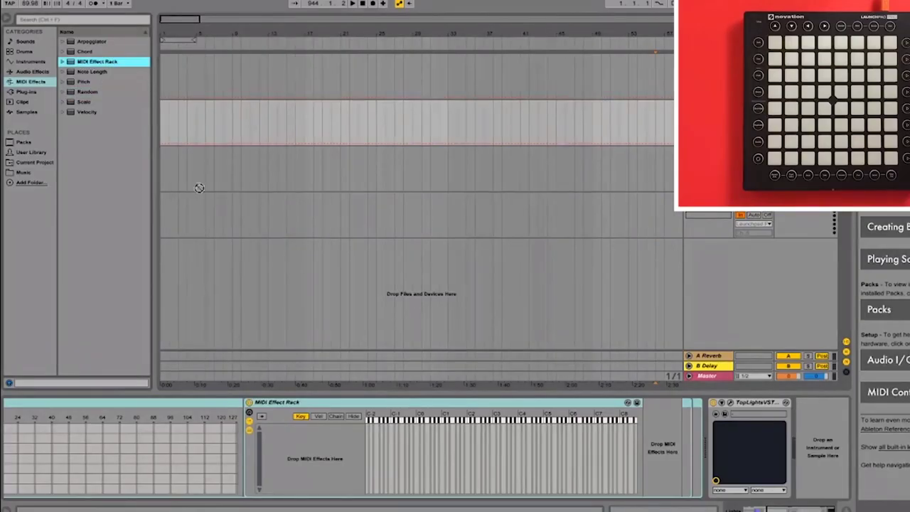
Step: Add a chain and a second MIDI Effect Rack, insert an Arpeggiator, and drop Pitch into a chain
{"action": "left_click", "coordinate": [301, 443]}
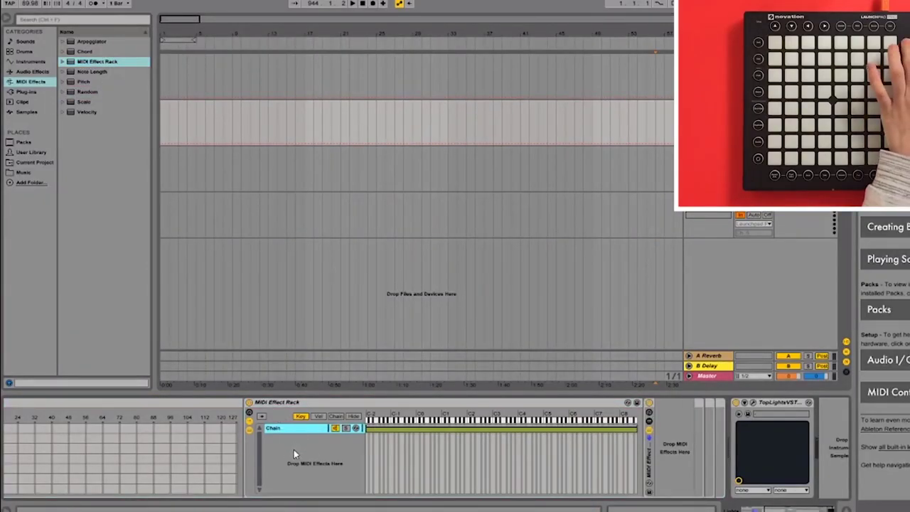
{"action": "scroll", "coordinate": [301, 469], "scroll_direction": "down", "scroll_amount": 1}
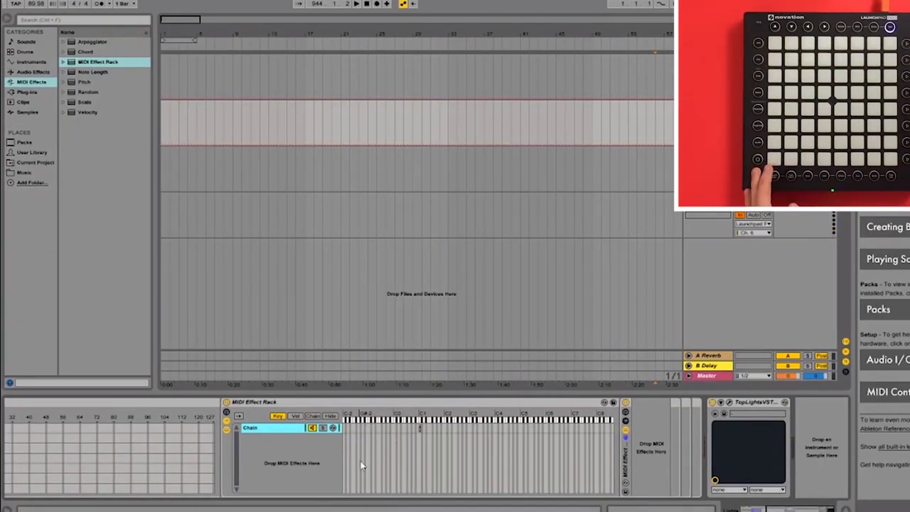
{"action": "key", "text": "Return"}
{"action": "key", "text": "Up"}
{"action": "key", "text": "Up"}
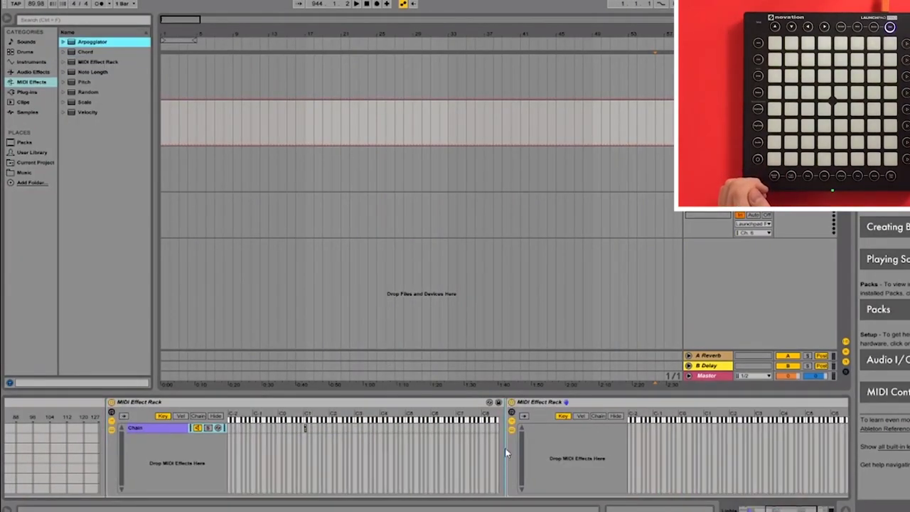
{"action": "key", "text": "Return"}
{"action": "scroll", "coordinate": [602, 454], "scroll_direction": "down", "scroll_amount": 5}
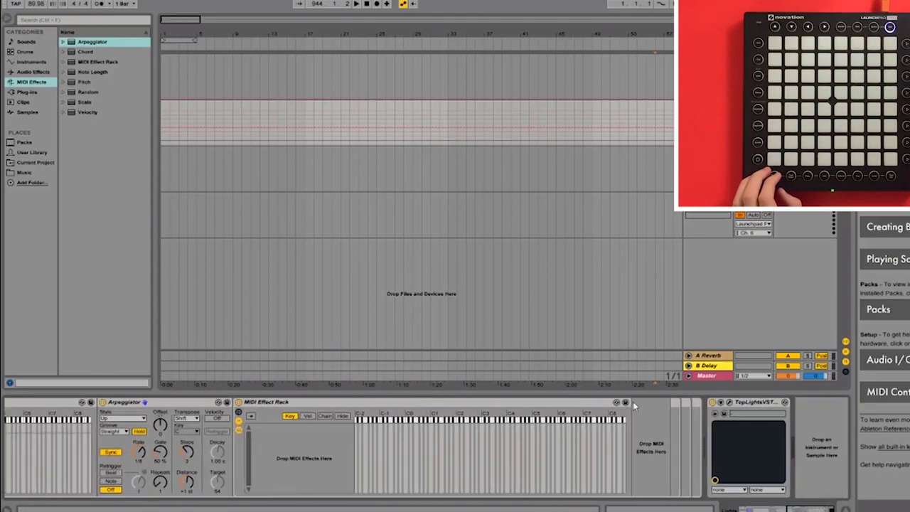
{"action": "left_click_drag", "start_coordinate": [84, 82], "coordinate": [345, 430]}
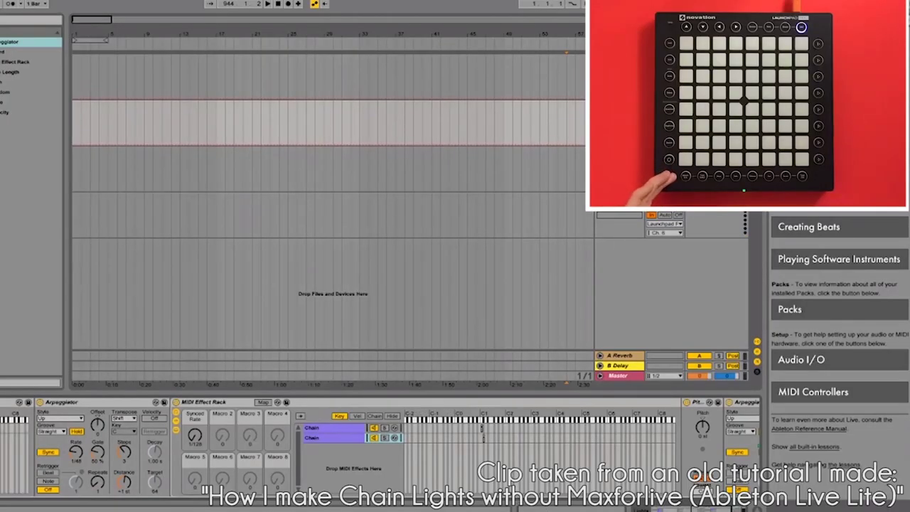
{"action": "scroll", "coordinate": [380, 447], "scroll_direction": "left", "scroll_amount": 5}
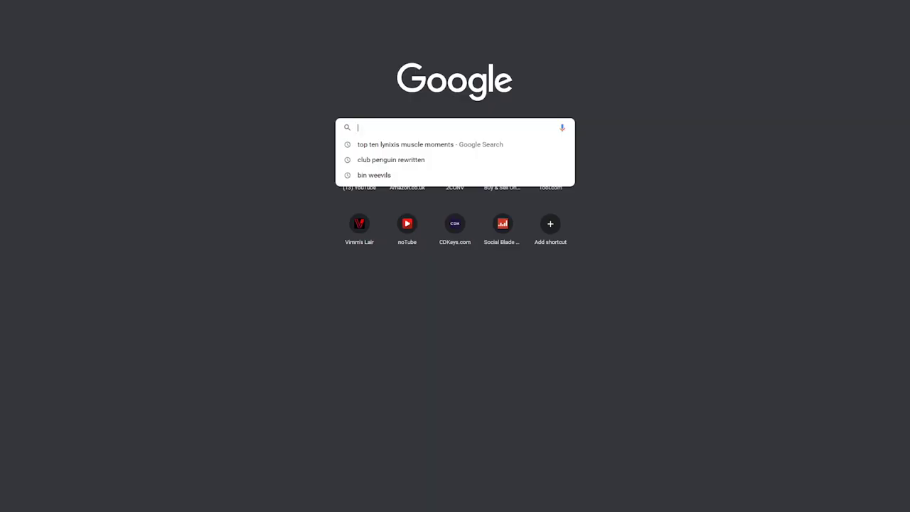
Step: Search for 'google adsense' using the suggested correction
{"action": "type", "text": "google adsnes"}
{"action": "key", "text": "Down"}
{"action": "key", "text": "Return"}
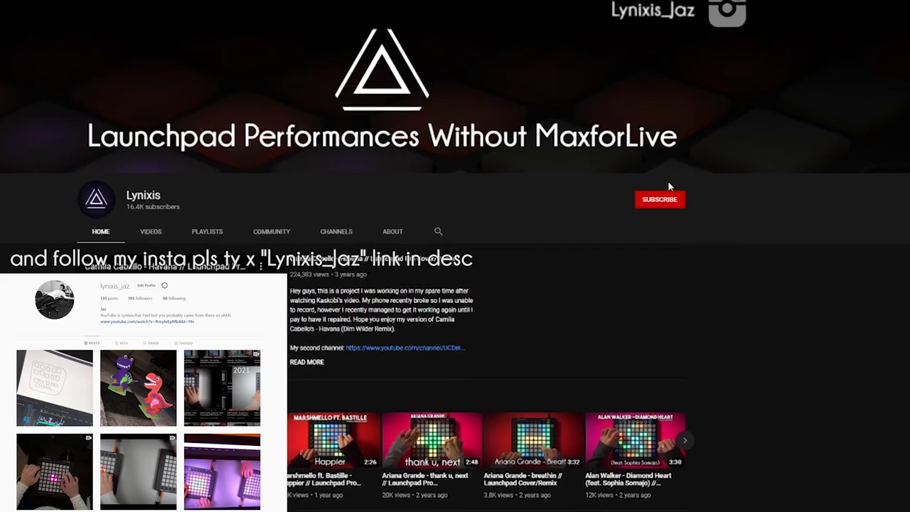
Step: Subscribe to the channel and set its notifications to All
{"action": "left_click", "coordinate": [660, 199]}
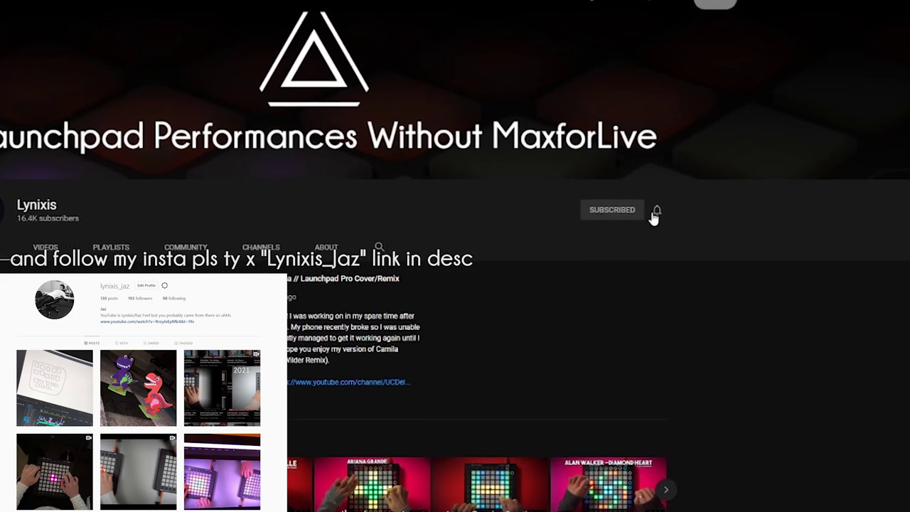
{"action": "left_click", "coordinate": [655, 213]}
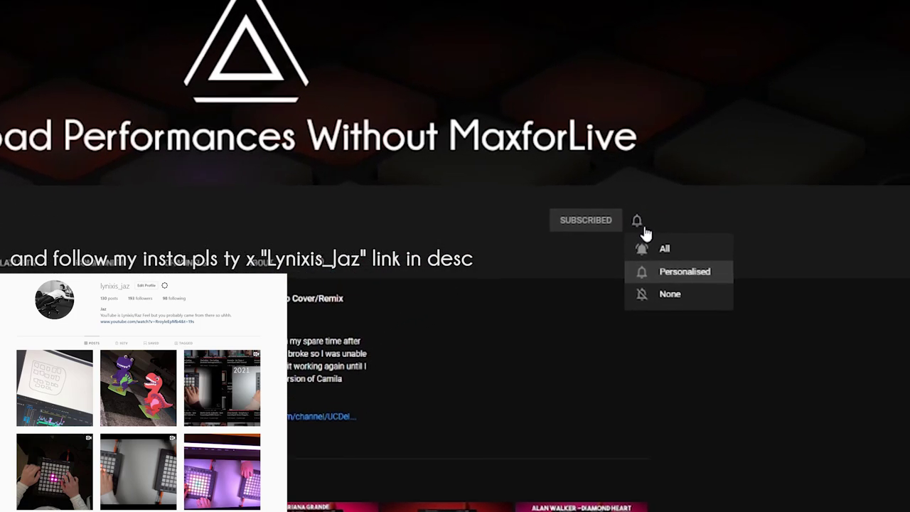
{"action": "left_click", "coordinate": [659, 249]}
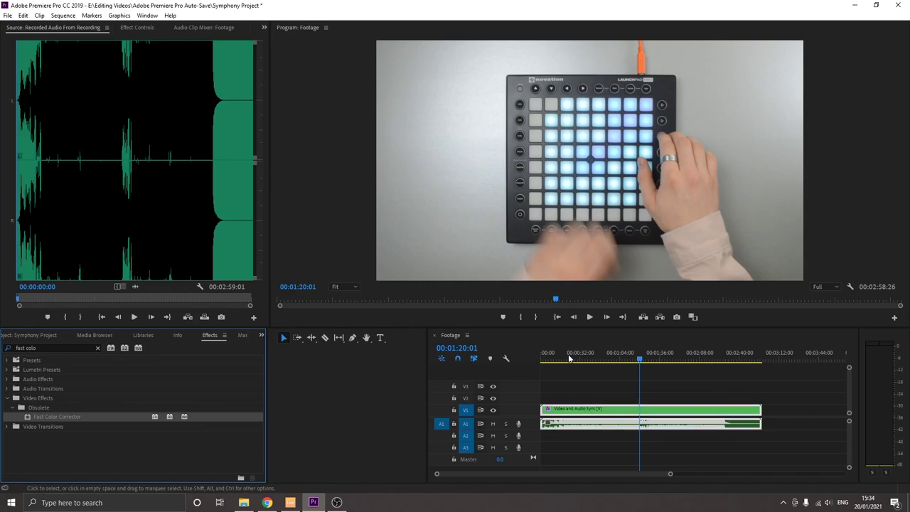
Step: Show the footage clip's effect settings and drag within the panel
{"action": "left_click", "coordinate": [135, 28]}
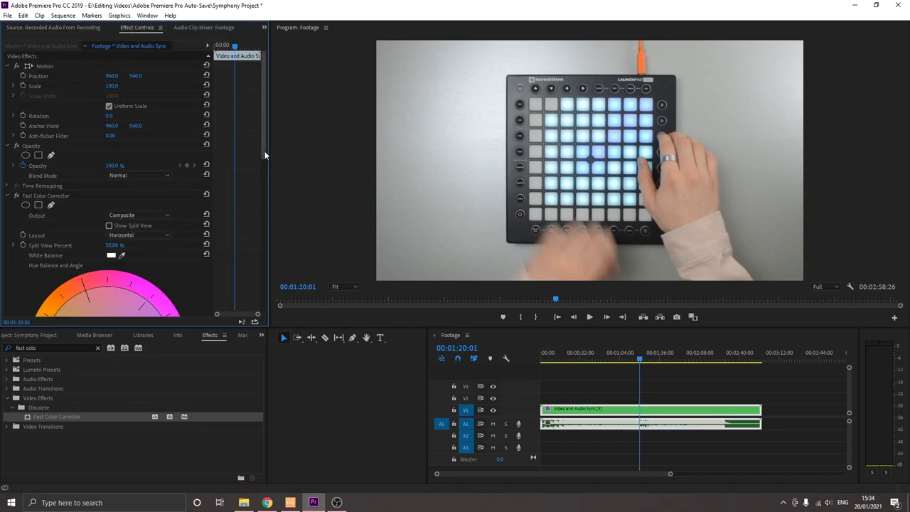
{"action": "left_click_drag", "start_coordinate": [265, 154], "coordinate": [160, 249]}
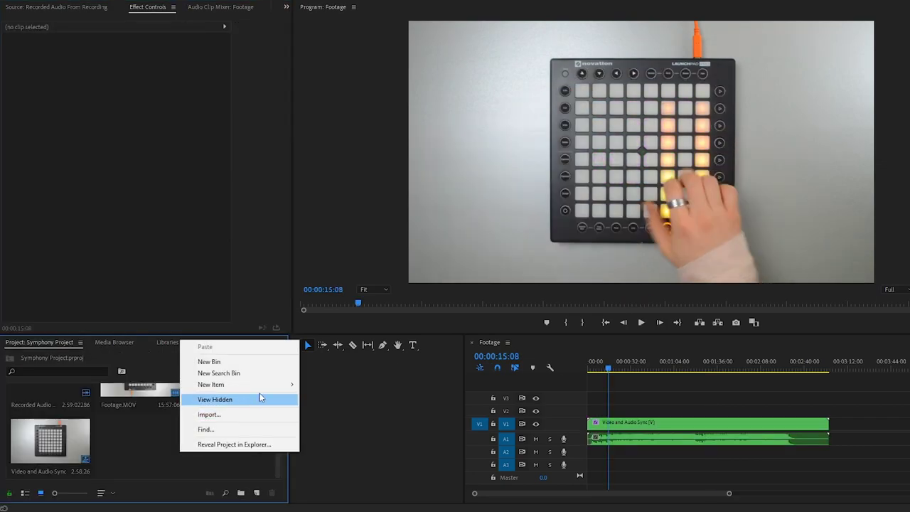
Step: Create a new Transparent Video item and place it on V2 above the footage
{"action": "mouse_move", "coordinate": [214, 384]}
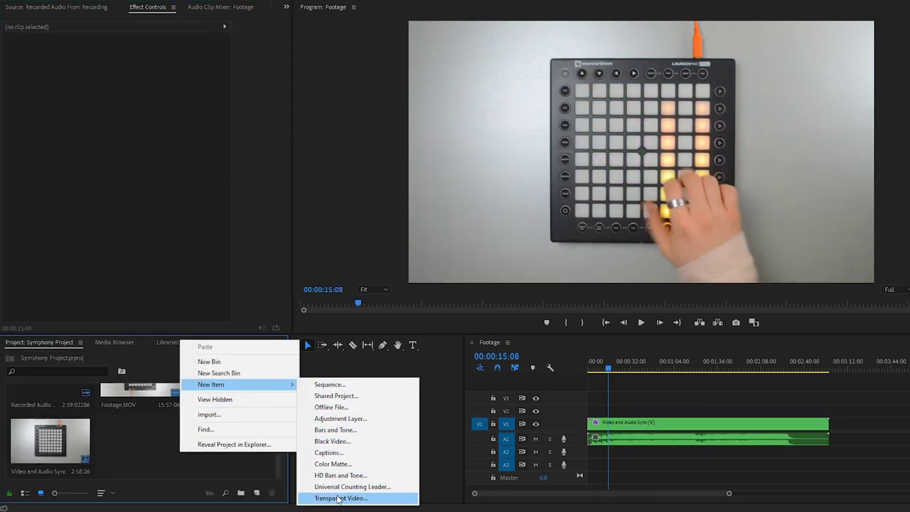
{"action": "left_click", "coordinate": [339, 498]}
{"action": "key", "text": "Return"}
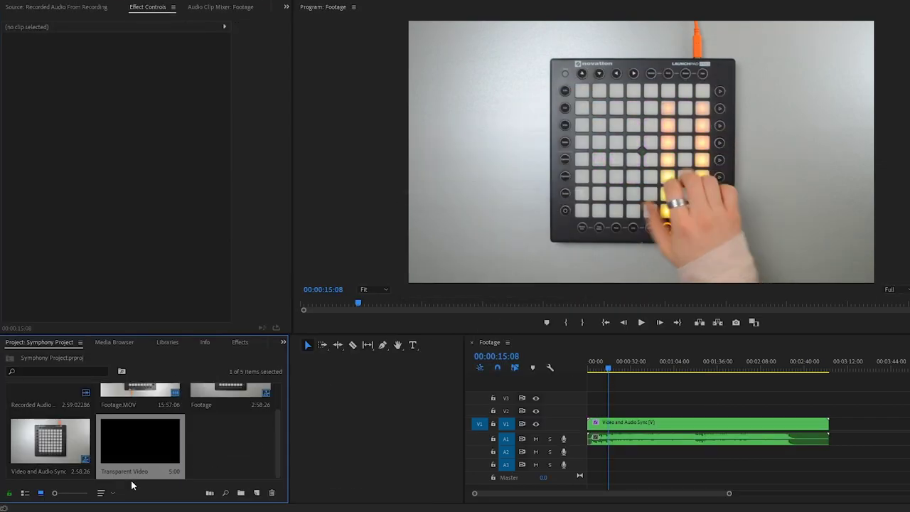
{"action": "left_click_drag", "start_coordinate": [118, 462], "coordinate": [609, 410]}
Step: Apply the Circle effect with Radius 533 and a widened Scale Width of 176
{"action": "left_click", "coordinate": [238, 343]}
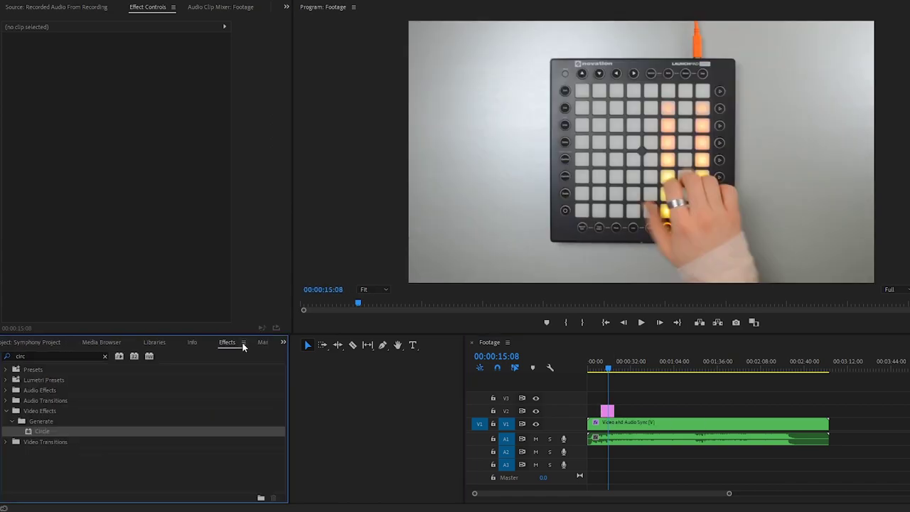
{"action": "left_click_drag", "start_coordinate": [610, 413], "coordinate": [608, 412]}
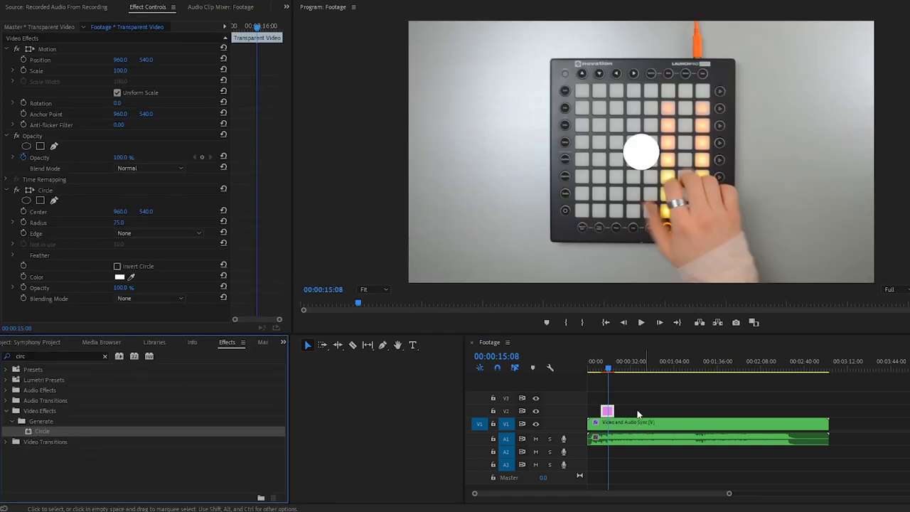
{"action": "left_click_drag", "start_coordinate": [119, 223], "coordinate": [21, 229]}
{"action": "left_click", "coordinate": [117, 93]}
{"action": "left_click_drag", "start_coordinate": [120, 81], "coordinate": [153, 81]}
Step: Make the circle black, inverted, feathered to 350, and extend the vignette to about 1:08
{"action": "left_click", "coordinate": [120, 277]}
{"action": "left_click", "coordinate": [320, 331]}
{"action": "key", "text": "Return"}
{"action": "left_click", "coordinate": [117, 267]}
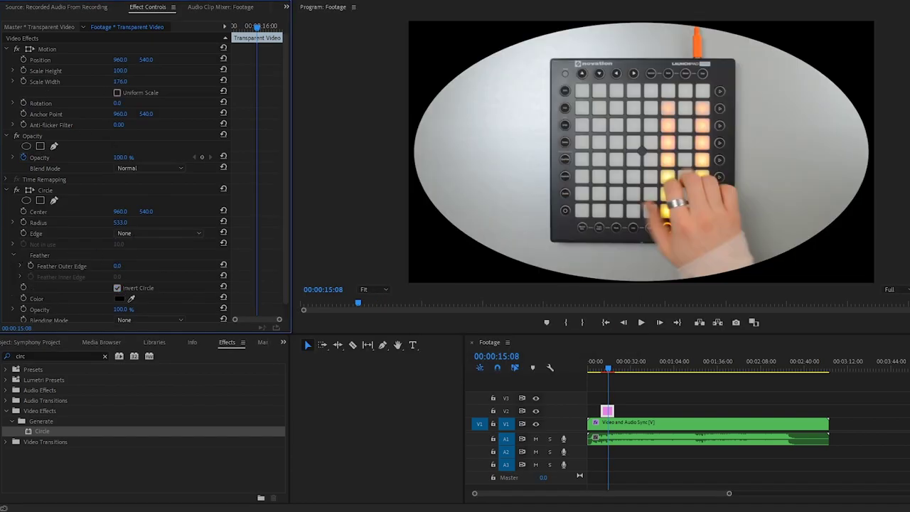
{"action": "left_click_drag", "start_coordinate": [117, 266], "coordinate": [185, 266]}
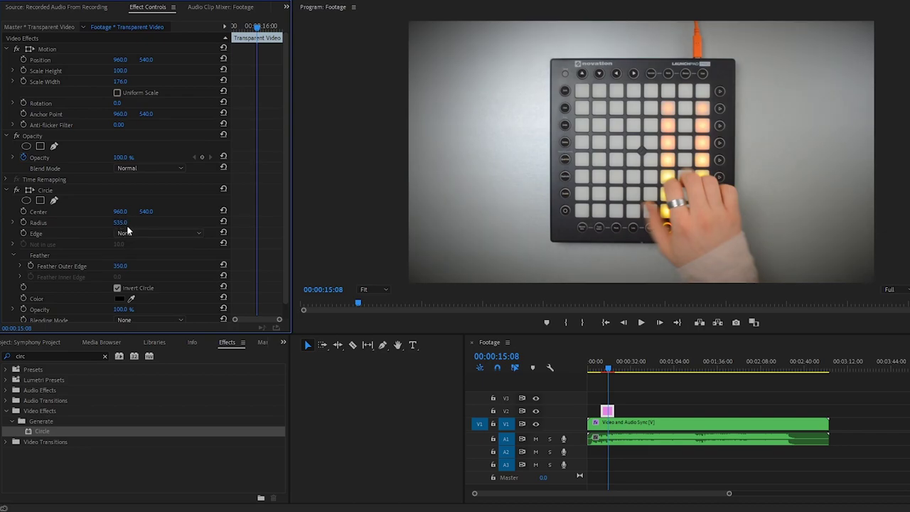
{"action": "left_click", "coordinate": [679, 365]}
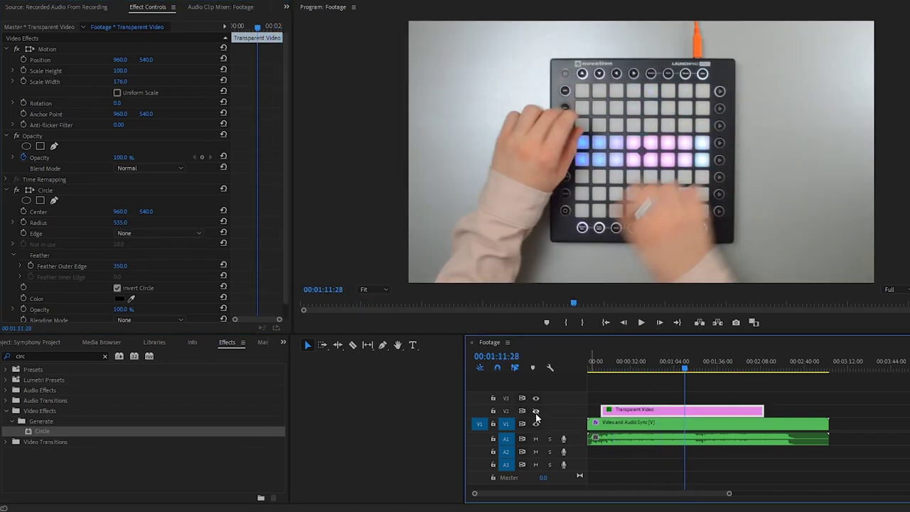
{"action": "key", "text": "space"}
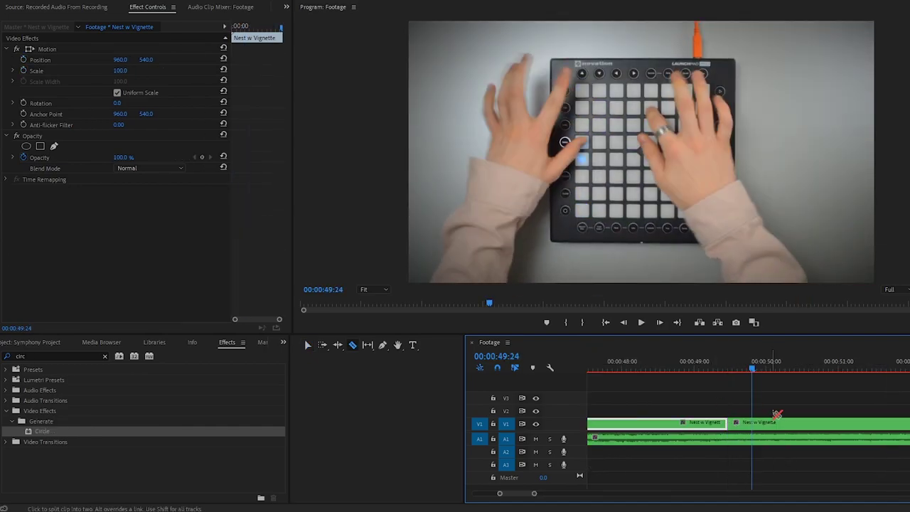
Step: Razor-cut a short clip near 49 seconds and enable Position and Scale keyframing
{"action": "left_click", "coordinate": [759, 424]}
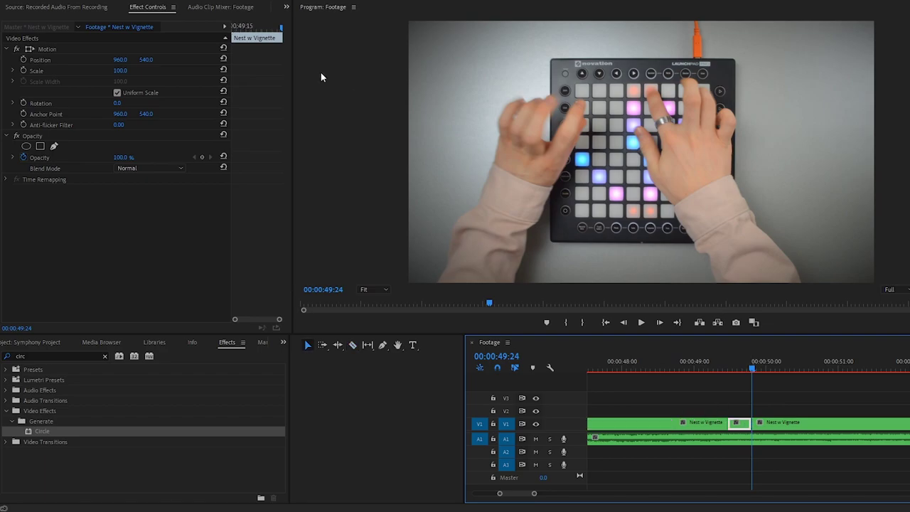
{"action": "key", "text": "Up"}
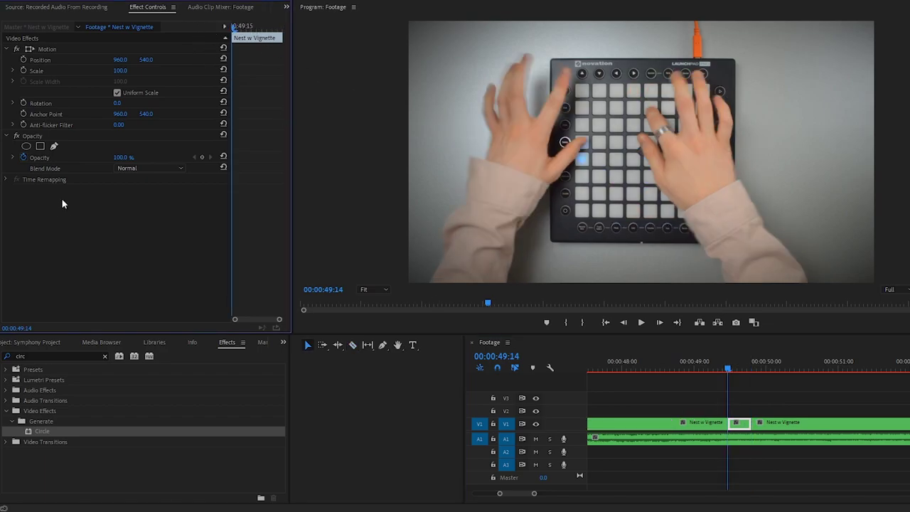
{"action": "left_click", "coordinate": [23, 60]}
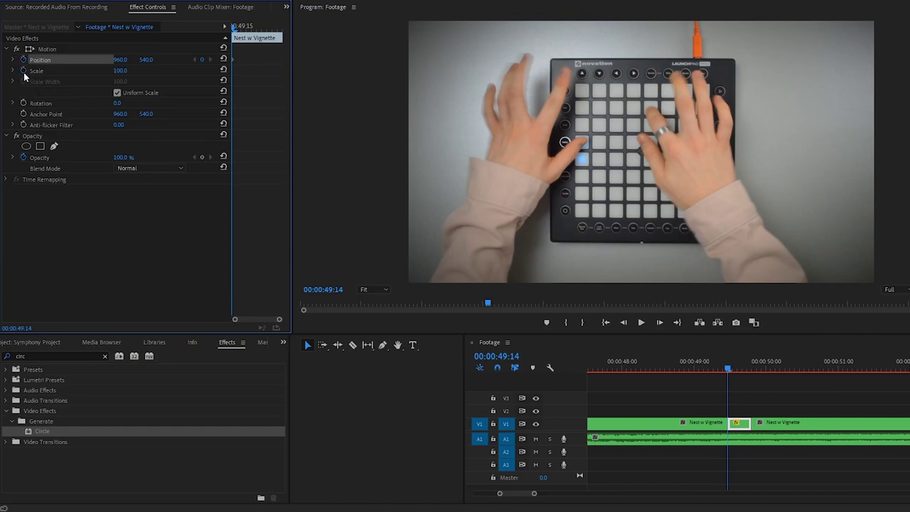
{"action": "left_click", "coordinate": [23, 71]}
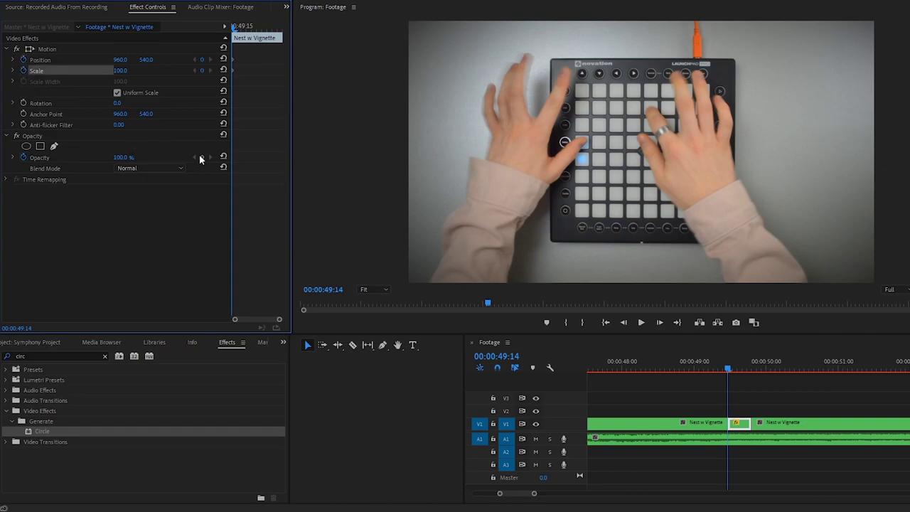
Step: Keyframe the scale frame by frame into a zoom and play it back
{"action": "left_click", "coordinate": [126, 69]}
{"action": "key", "text": "Return"}
{"action": "key", "text": "Right"}
{"action": "key", "text": "Right"}
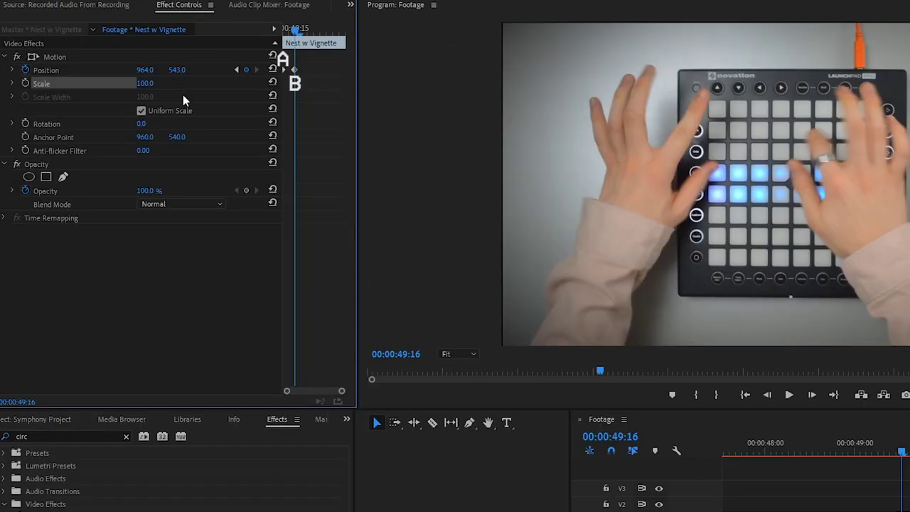
{"action": "key", "text": "Right"}
{"action": "key", "text": "Right"}
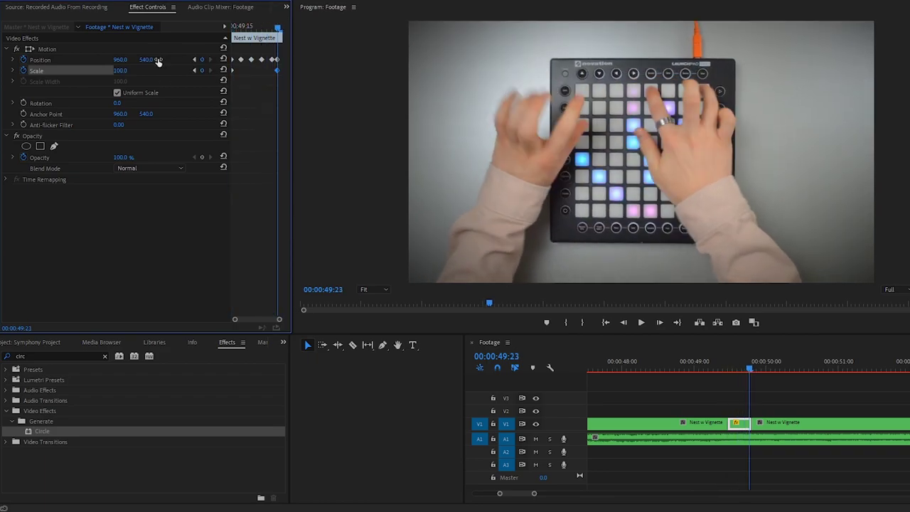
{"action": "key", "text": "Left"}
{"action": "key", "text": "Left"}
{"action": "key", "text": "space"}
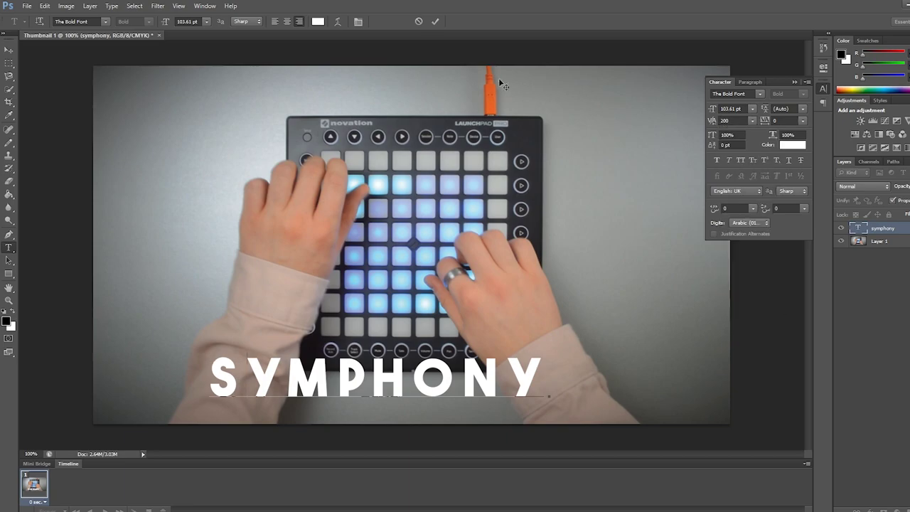
Step: Give the SYMPHONY title layer a Stroke and Outer Glow style
{"action": "right_click", "coordinate": [881, 228]}
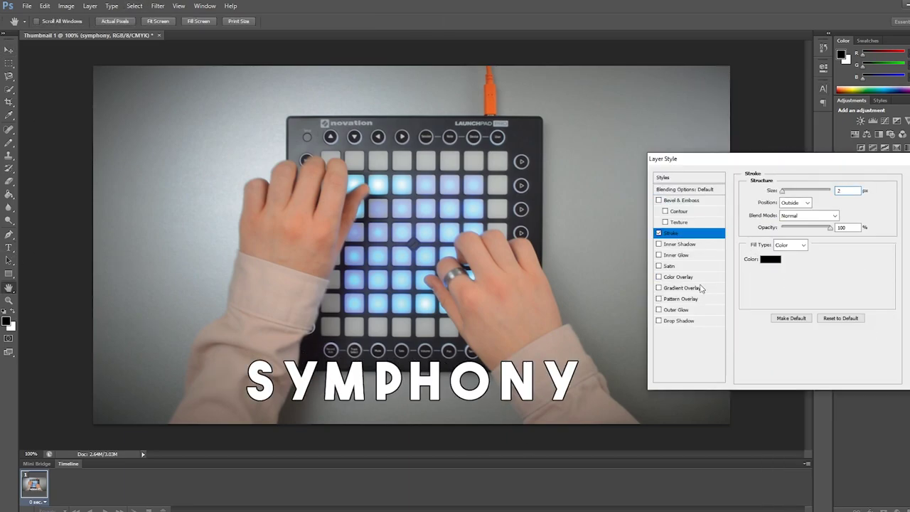
{"action": "left_click", "coordinate": [675, 309]}
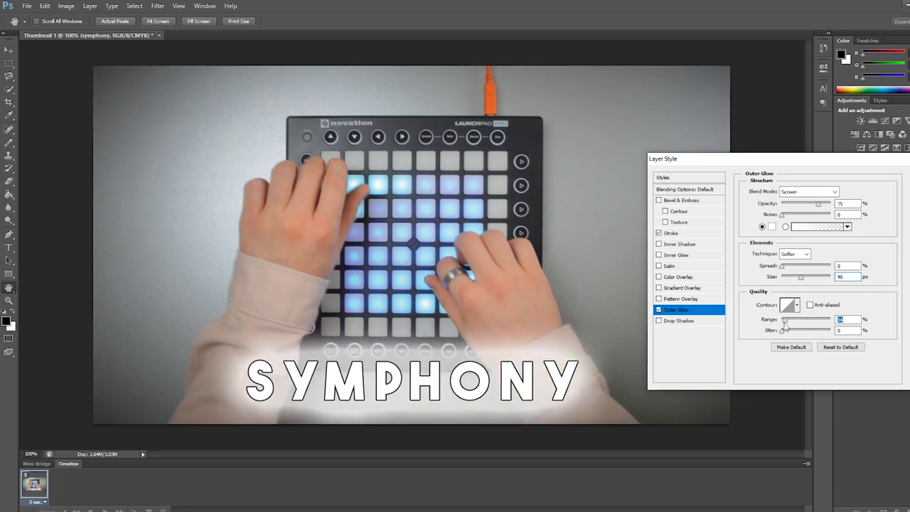
{"action": "key", "text": "Return"}
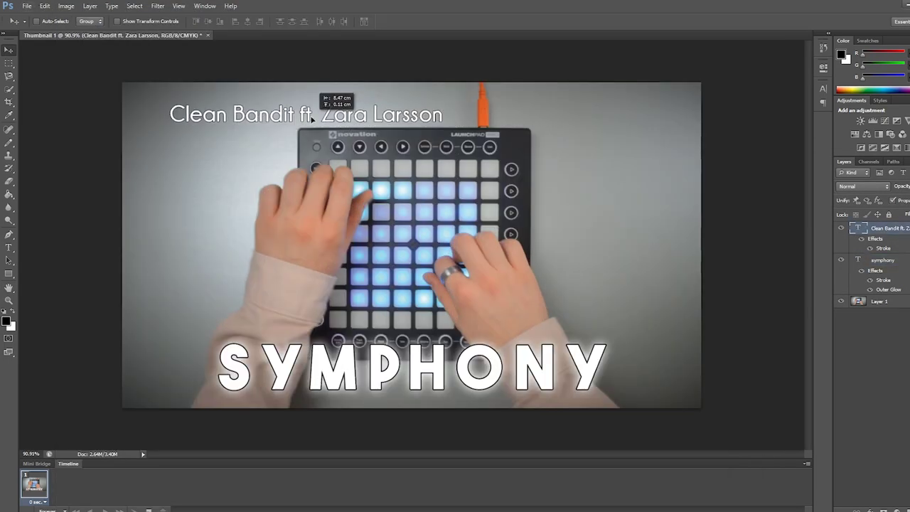
Step: Place the artist credit line just above SYMPHONY
{"action": "left_click_drag", "start_coordinate": [312, 119], "coordinate": [369, 332]}
{"action": "scroll", "coordinate": [398, 313], "scroll_direction": "down", "scroll_amount": 3}
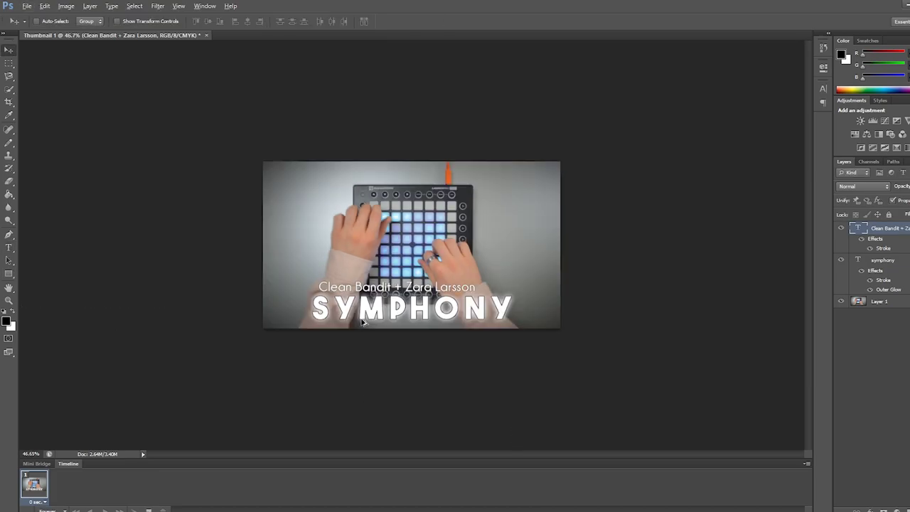
{"action": "scroll", "coordinate": [362, 322], "scroll_direction": "down", "scroll_amount": 2, "text": "alt"}
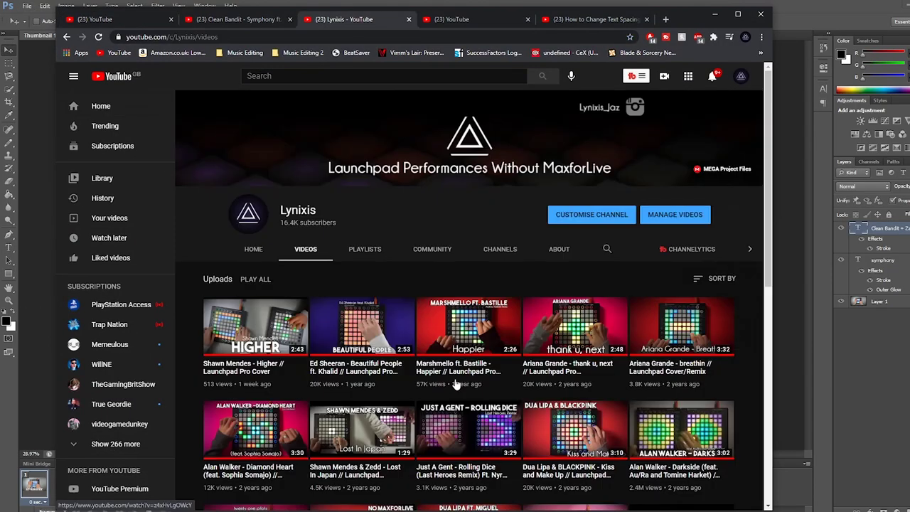
{"action": "scroll", "coordinate": [455, 285], "scroll_direction": "down", "scroll_amount": 1}
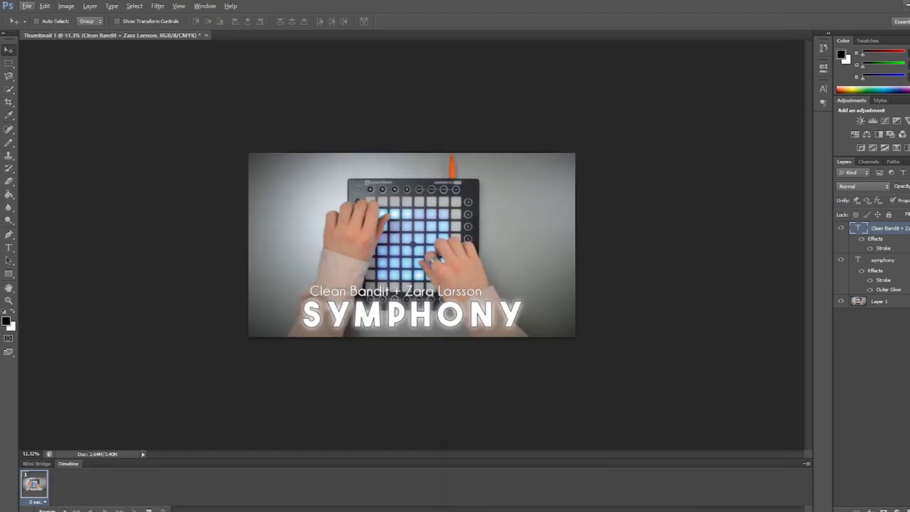
{"action": "scroll", "coordinate": [397, 377], "scroll_direction": "down", "scroll_amount": 2, "text": "alt"}
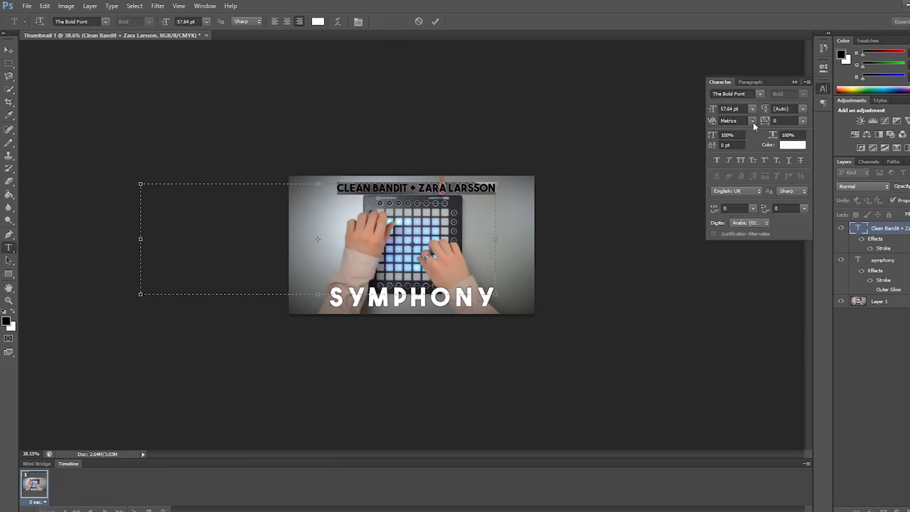
Step: Set the credit line's tracking to 200 and enlarge it with Free Transform
{"action": "left_click", "coordinate": [753, 120]}
{"action": "left_click", "coordinate": [735, 294]}
{"action": "left_click", "coordinate": [752, 120]}
{"action": "left_click", "coordinate": [736, 294]}
{"action": "left_click", "coordinate": [752, 120]}
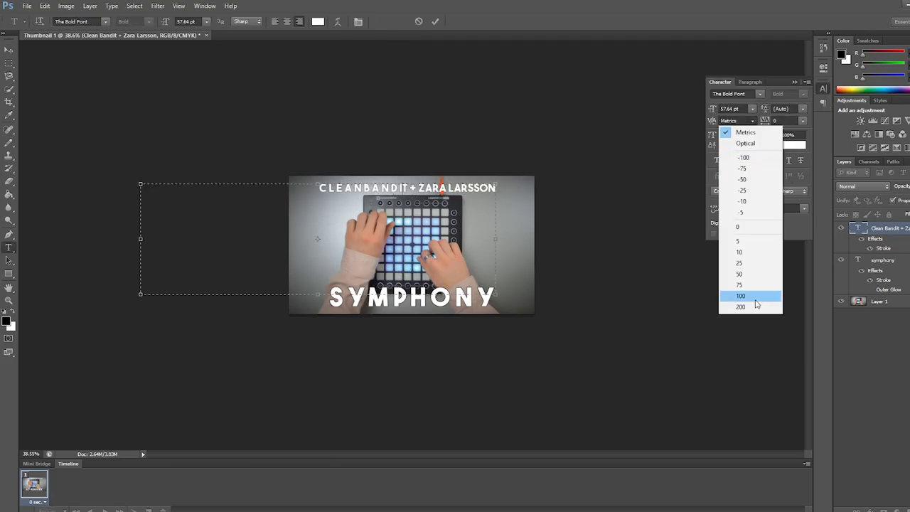
{"action": "left_click", "coordinate": [740, 307]}
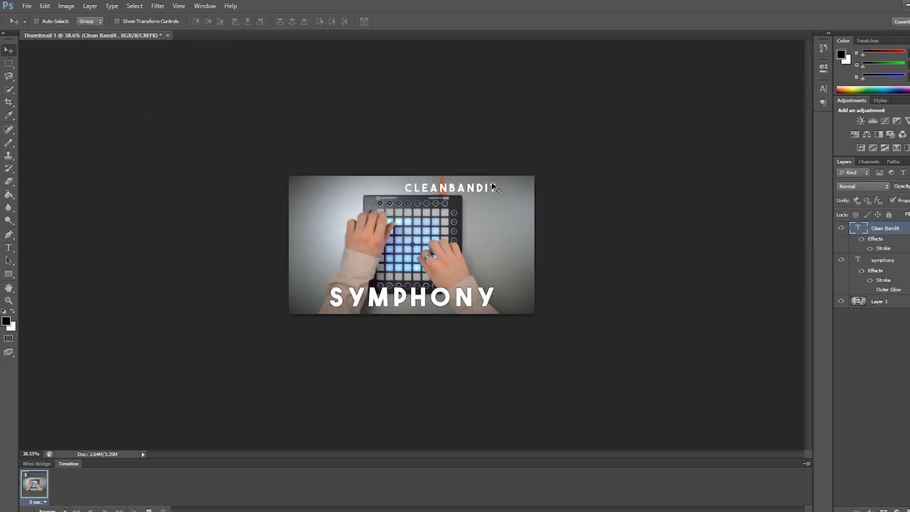
{"action": "key", "text": "ctrl+t"}
{"action": "left_click_drag", "start_coordinate": [426, 199], "coordinate": [447, 187]}
Step: Save Thumbnail 1 as a PSD in the Upload Symphony folder
{"action": "left_click", "coordinate": [158, 6]}
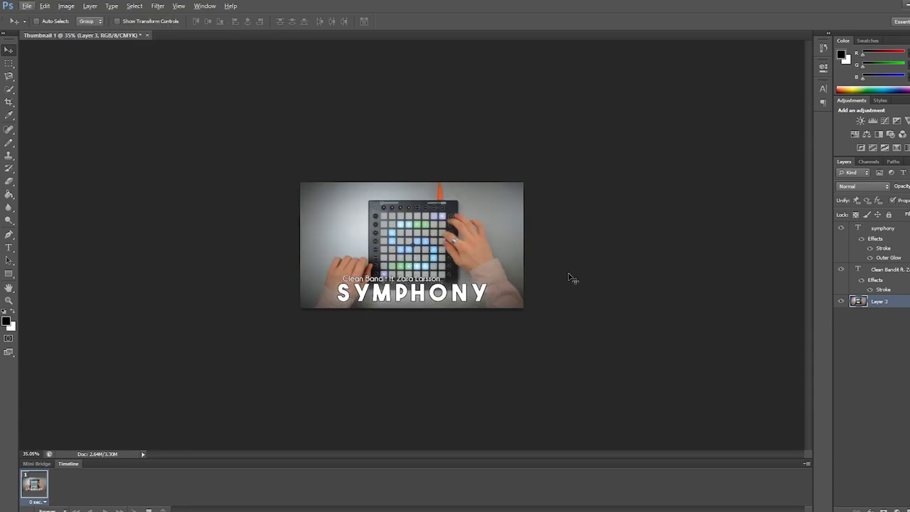
{"action": "left_click", "coordinate": [26, 5]}
{"action": "left_click", "coordinate": [40, 125]}
{"action": "left_click", "coordinate": [593, 273]}
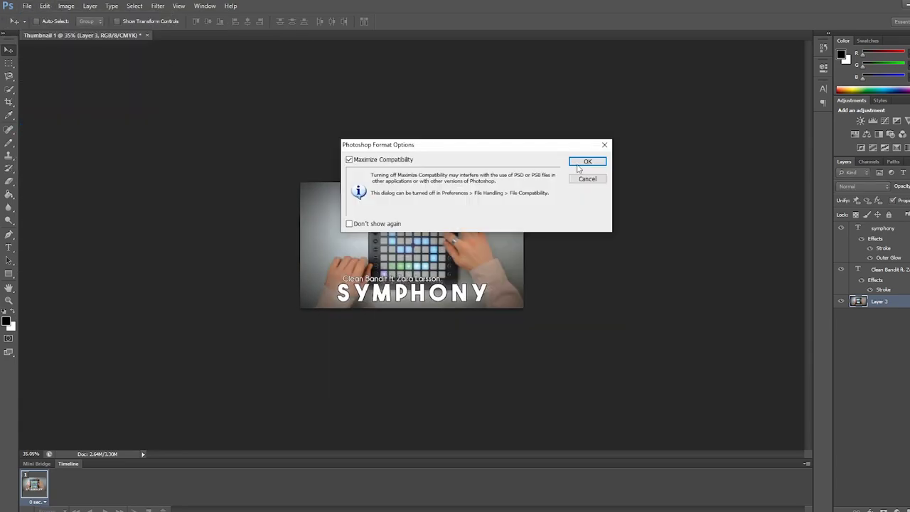
{"action": "left_click", "coordinate": [581, 167]}
Step: Save another copy of Thumbnail 1 as PNG
{"action": "left_click", "coordinate": [26, 6]}
{"action": "left_click", "coordinate": [40, 125]}
{"action": "left_click", "coordinate": [496, 288]}
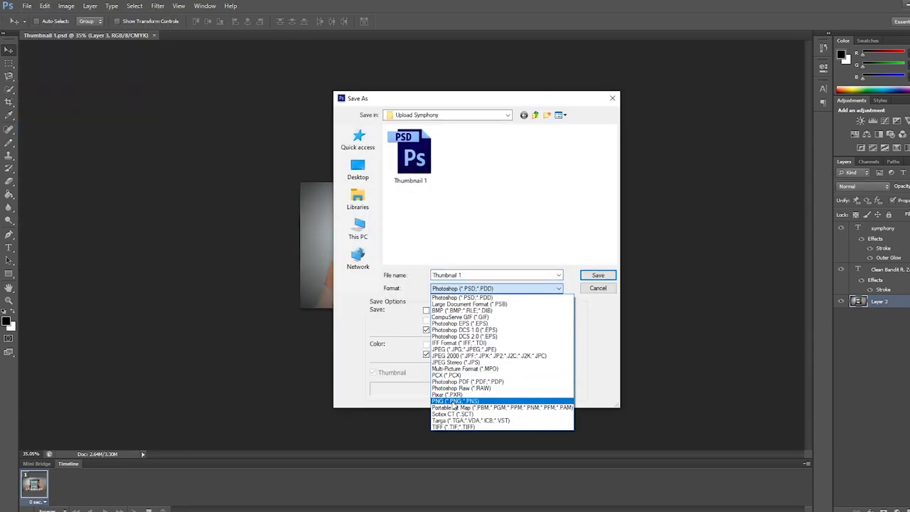
{"action": "left_click", "coordinate": [454, 401]}
{"action": "left_click", "coordinate": [595, 273]}
{"action": "left_click", "coordinate": [524, 163]}
{"action": "left_click", "coordinate": [483, 259]}
Step: Quit Photoshop, leaving the Upload Symphony folder with Footage, Desc + Tags and Thumbnail 1 PNG/PSD
{"action": "key", "text": "ctrl+q"}
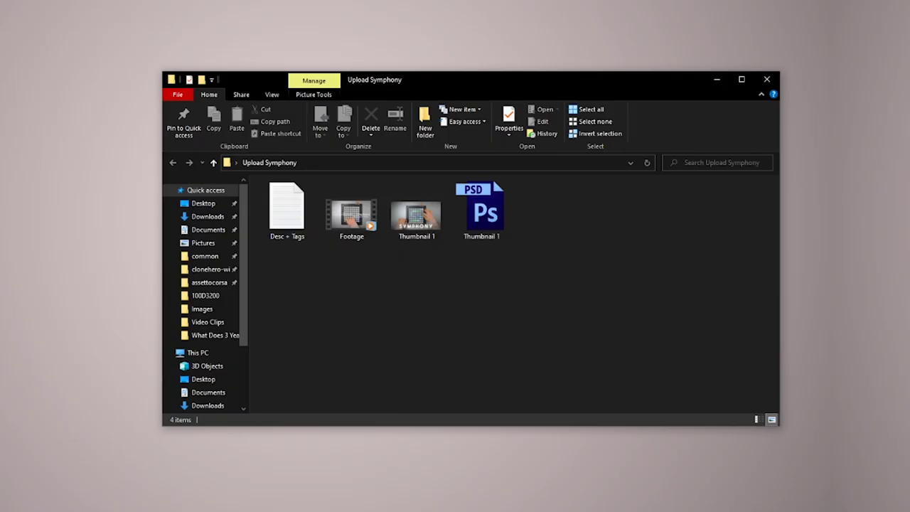